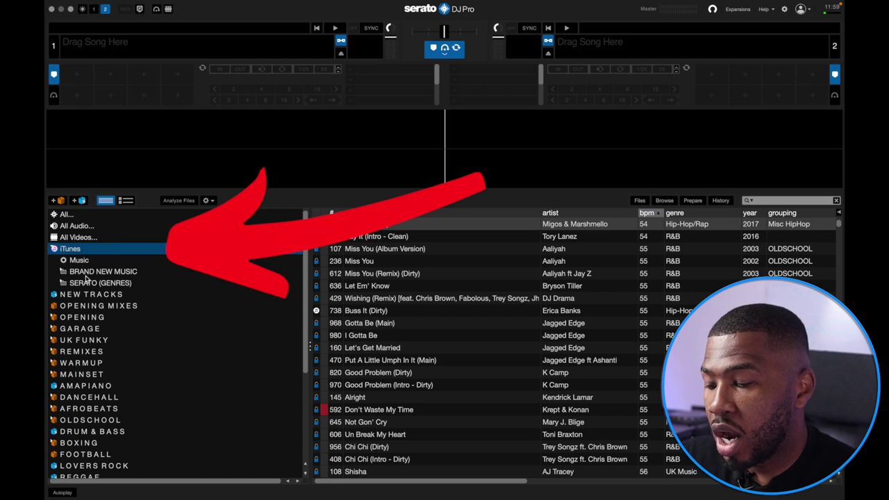
Step: Browse the BRAND NEW MUSIC, NEW MUSIC 2022 and SERATO (GENRES) crates, then collapse the iTunes crates
left_click(86, 274)
left_click(63, 272)
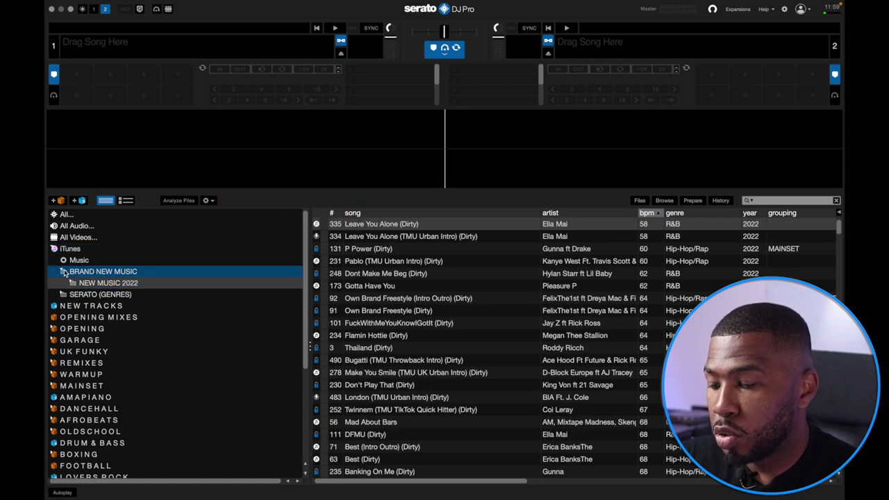
left_click(72, 286)
scroll(74, 305, "down", 1)
left_click(75, 331)
scroll(75, 331, "down", 2)
scroll(83, 305, "down", 3)
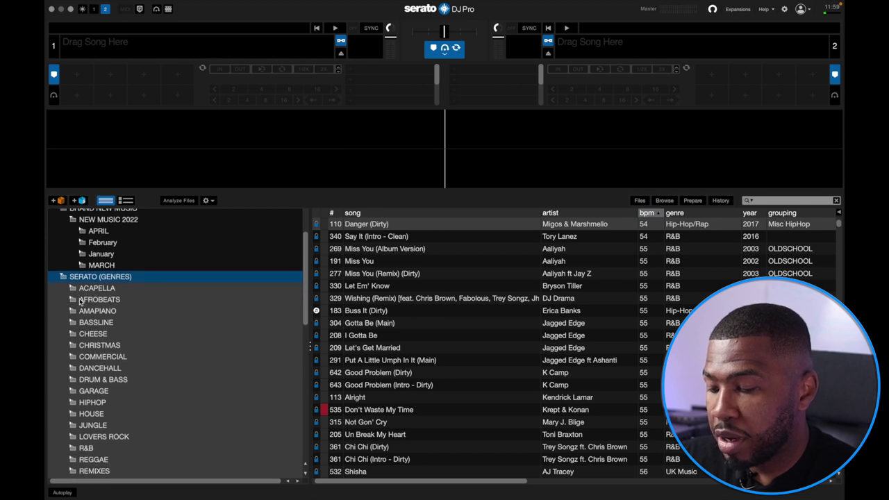
scroll(93, 306, "down", 1)
scroll(83, 292, "up", 7)
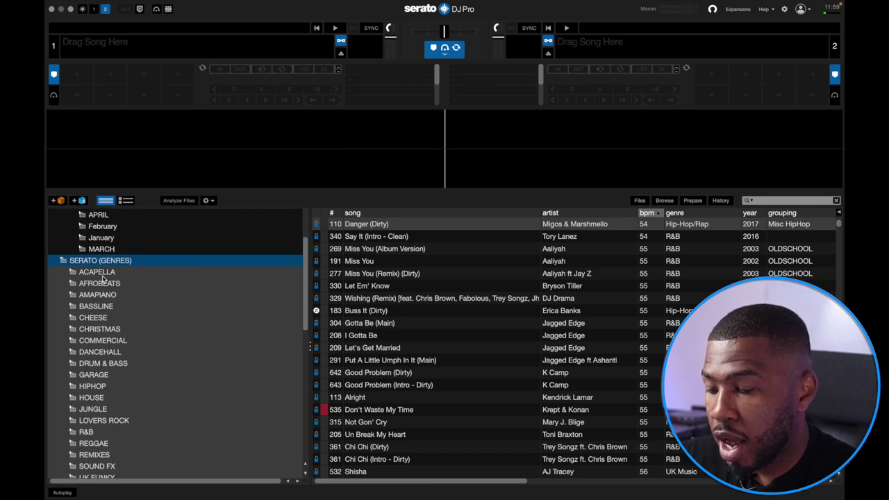
left_click(63, 271)
scroll(76, 278, "down", 1)
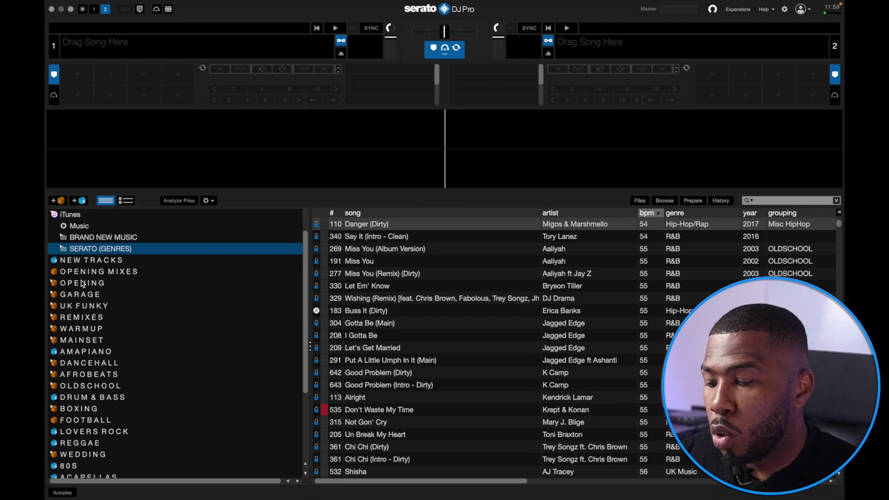
scroll(82, 282, "down", 1)
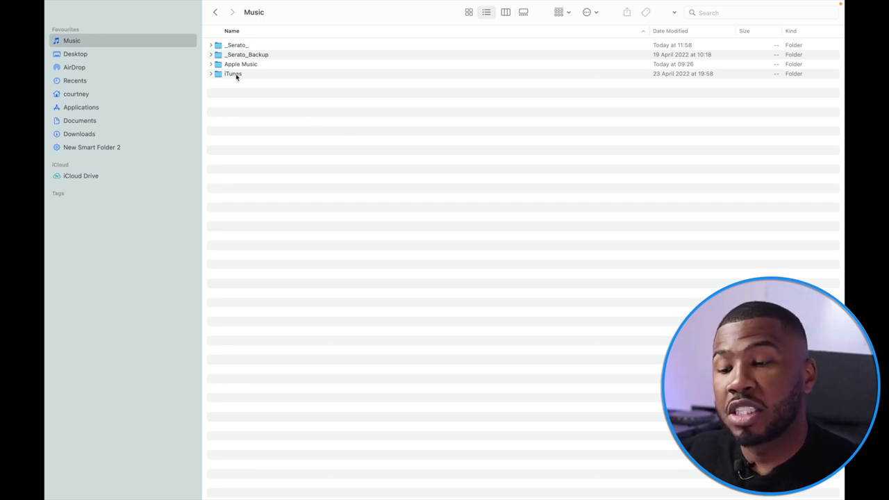
Step: Open the Music folder inside iTunes > iTunes Media and expand the _50 Cent artist folder
left_click(214, 75)
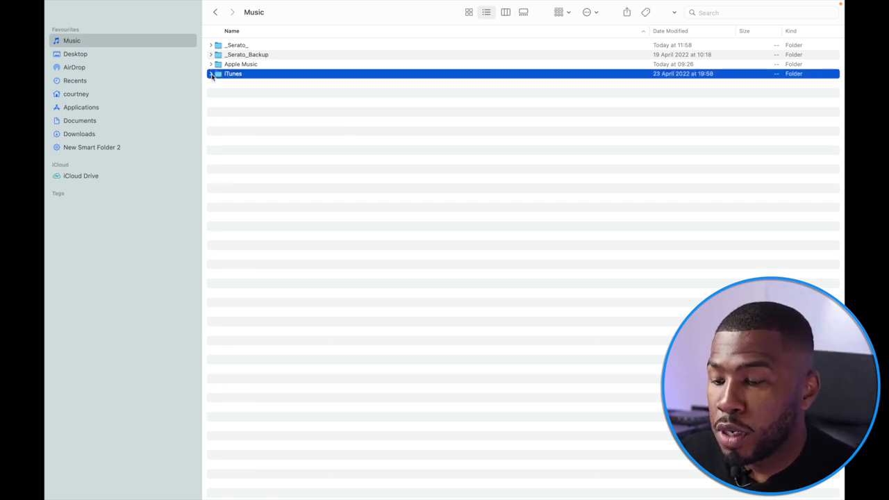
left_click(212, 74)
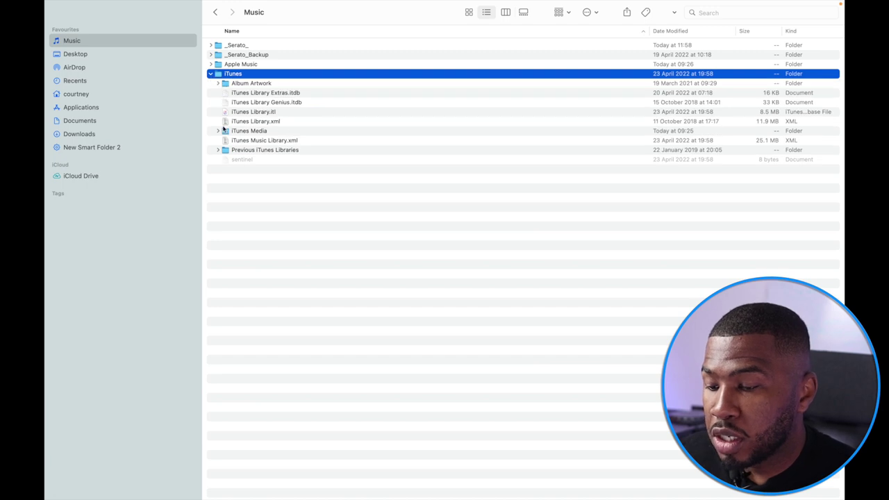
left_click(218, 131)
left_click(259, 131)
left_click(250, 178)
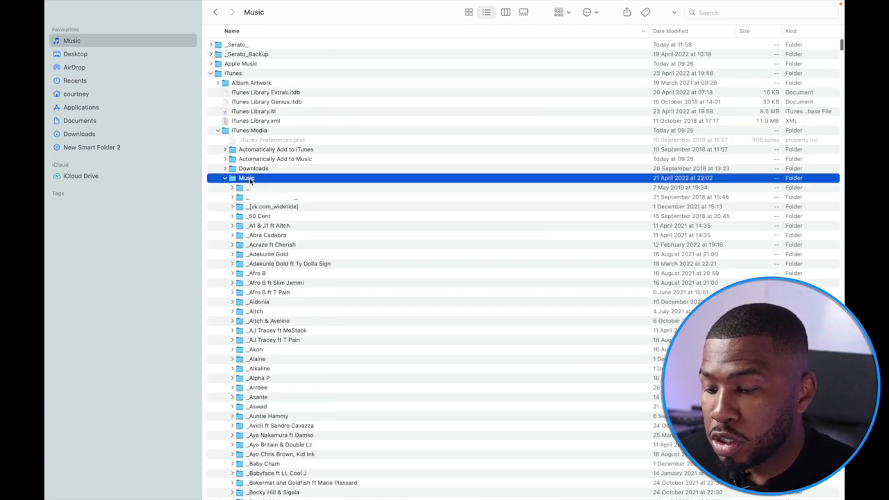
key("super+Down")
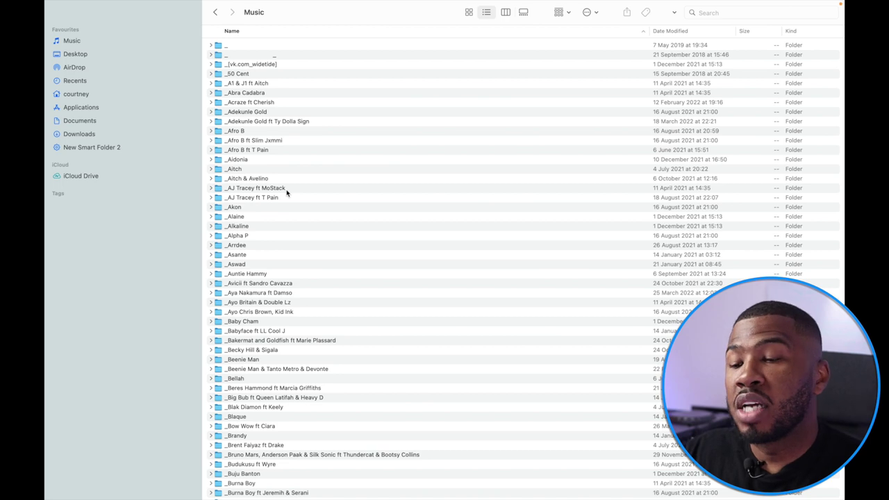
left_click(211, 74)
left_click(210, 74, "alt")
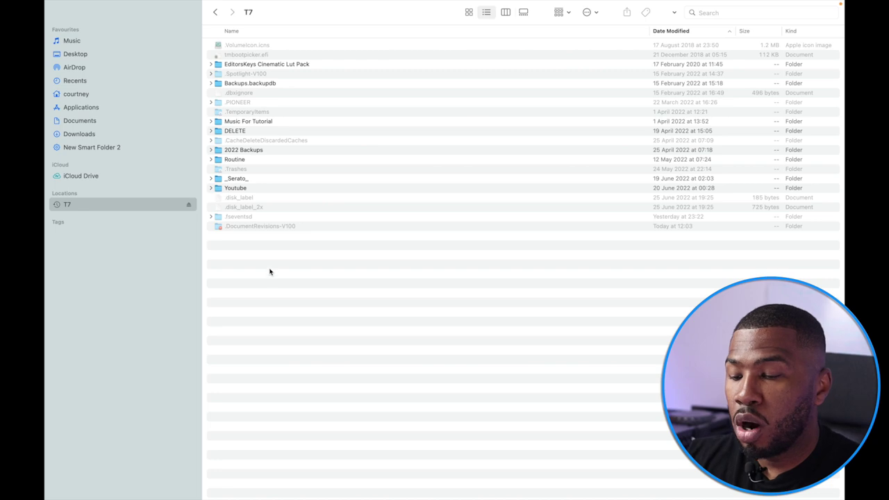
Step: Create a new folder named BACKUP on the T7 drive
right_click(271, 270)
left_click(286, 270)
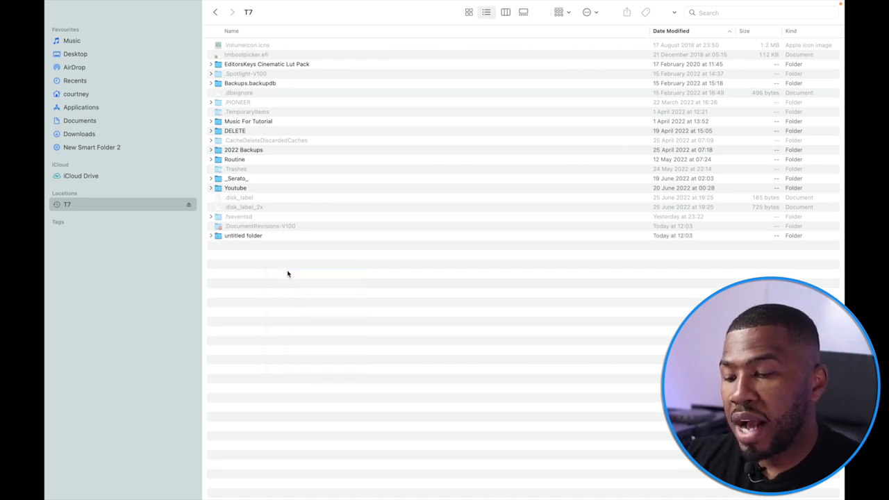
type("BACKUP")
key("Return")
Step: Create and open a 'Friday 1st July' folder inside BACKUP, then open the home Music folder
right_click(262, 73)
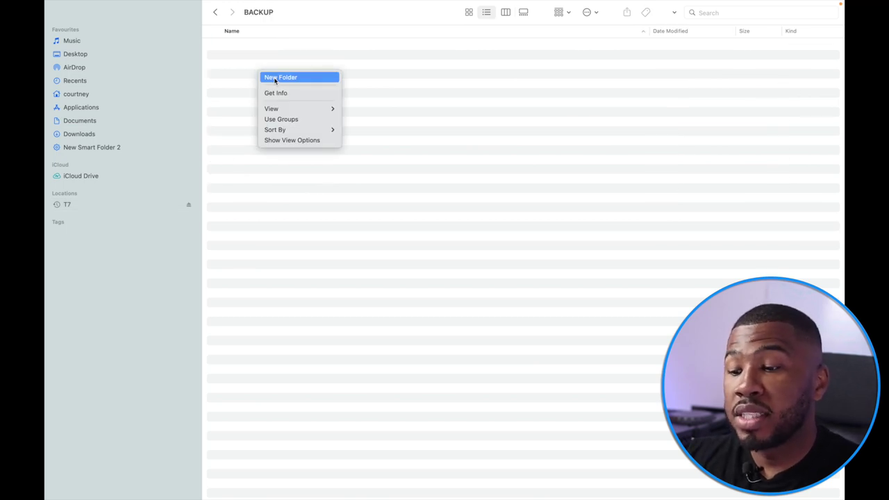
left_click(274, 78)
type("Friday 1st")
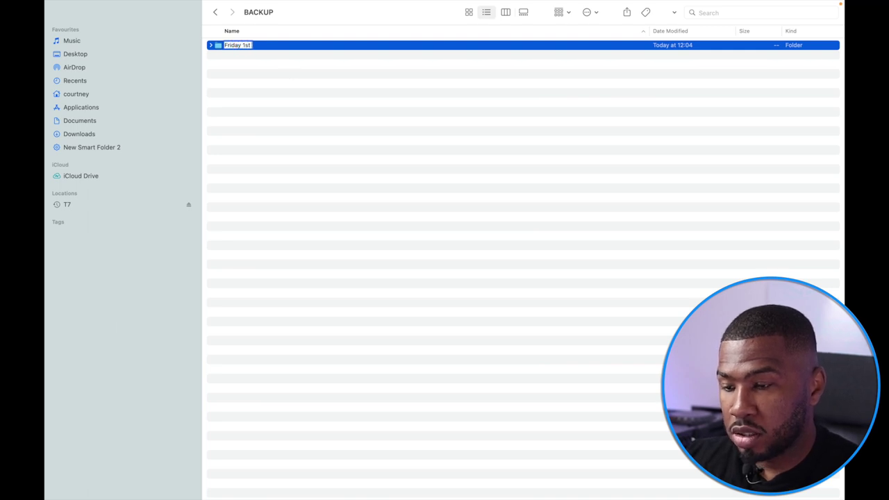
key("Return")
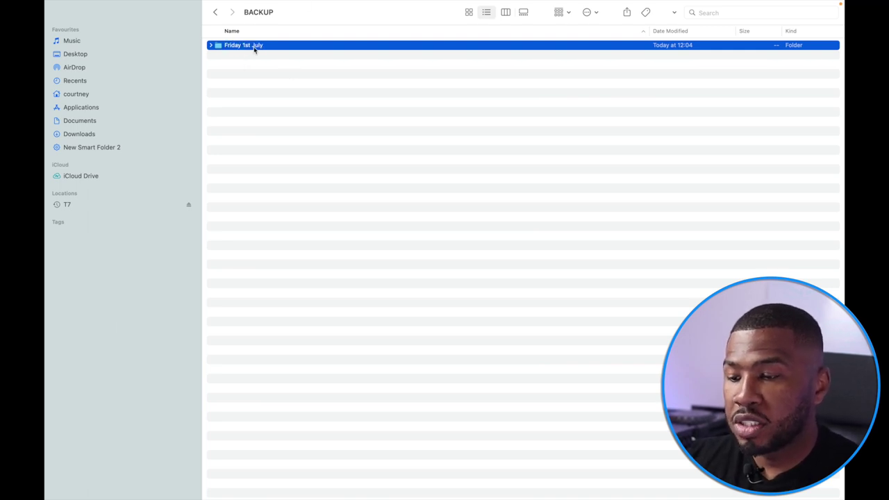
double_click(254, 46)
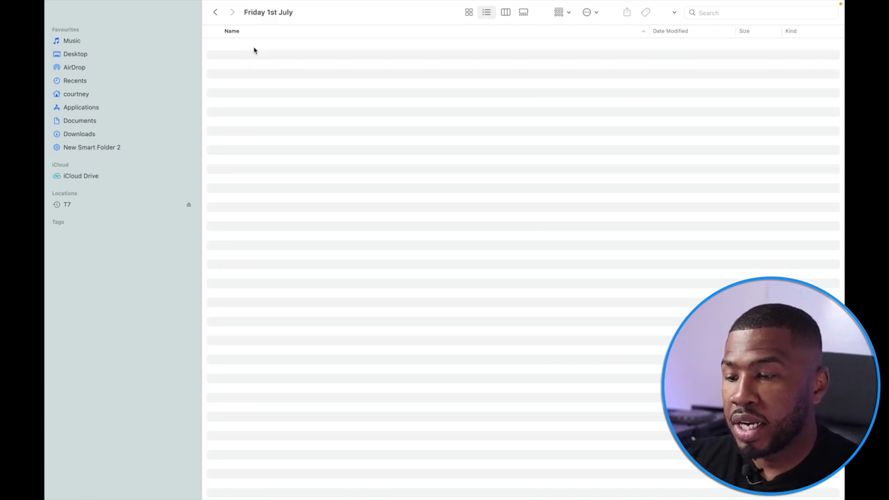
left_click(76, 94)
double_click(234, 146)
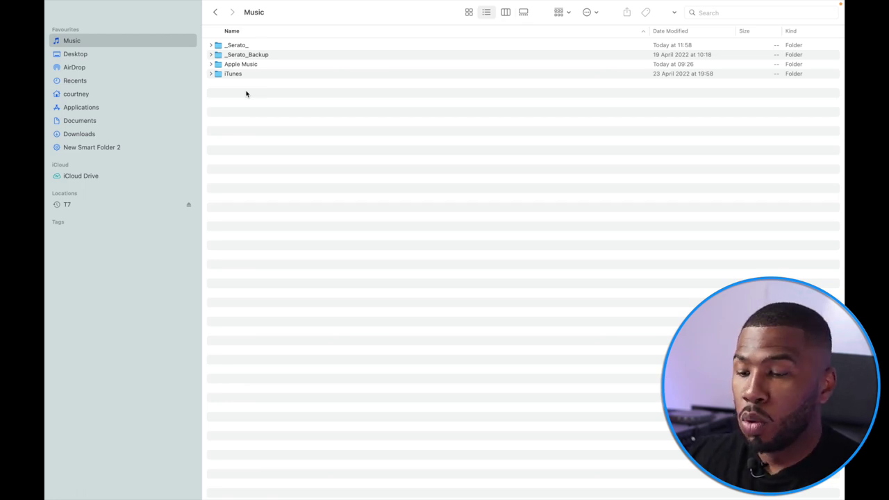
Step: Paste all four Music folders into the Friday 1st July backup, then eject the T7 drive
key("super+a")
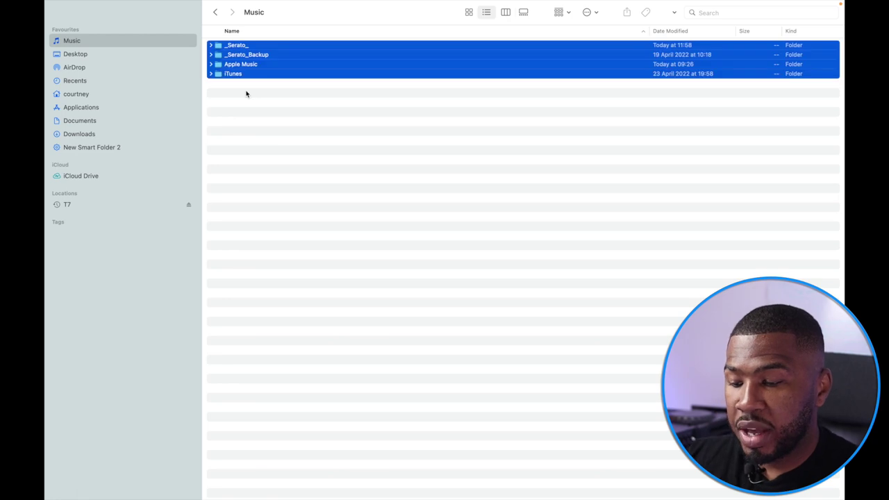
mouse_move(203, 2)
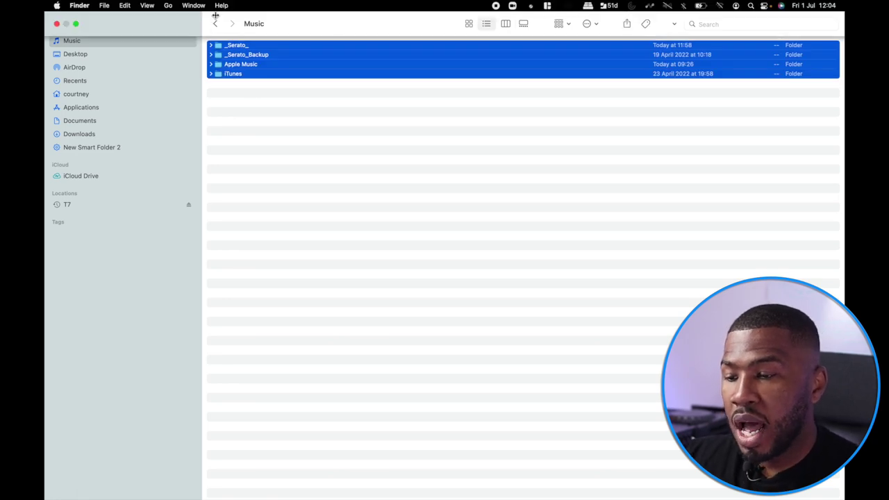
left_click(216, 24)
left_click(216, 24)
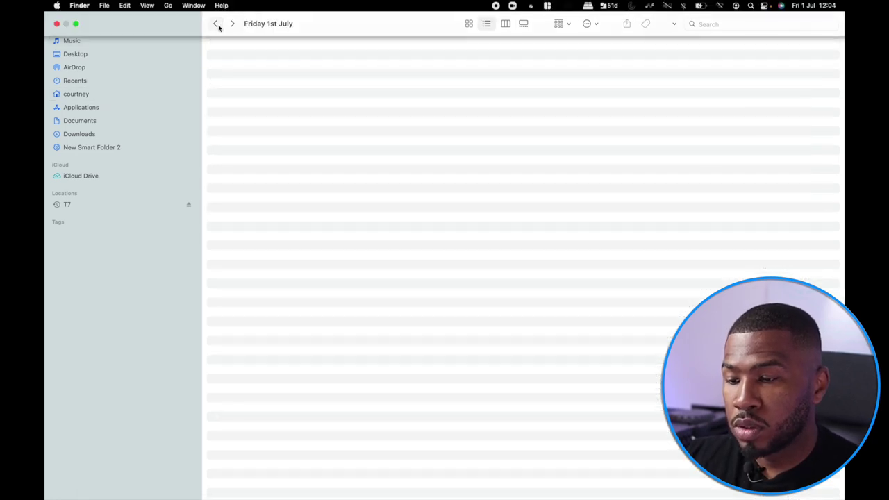
key("super+v")
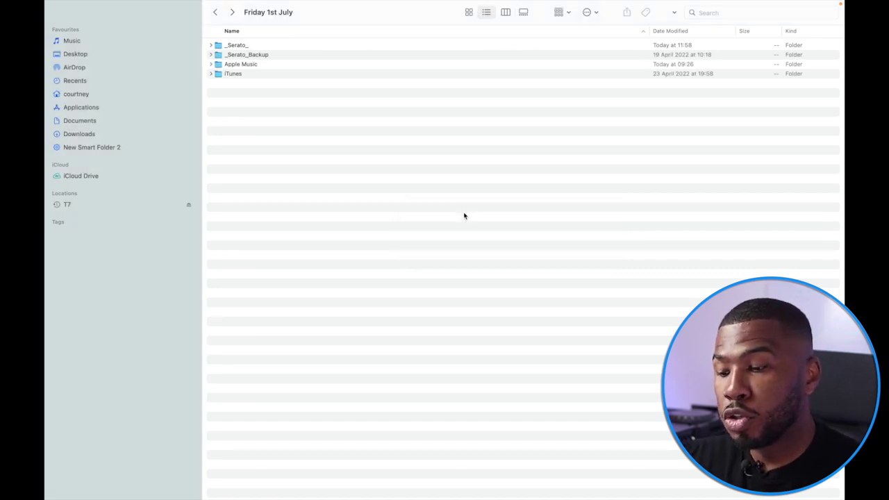
left_click(188, 206)
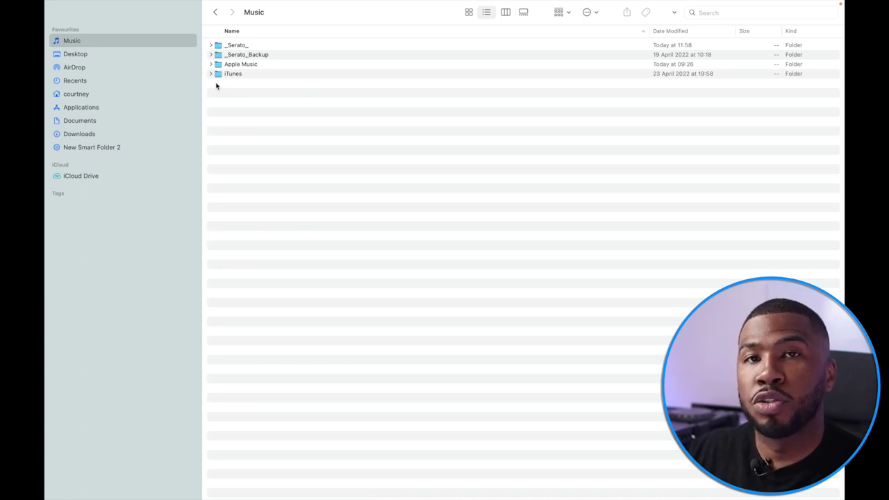
Step: Move the iTunes Media folder out of the iTunes folder into Music
left_click(233, 74)
key("Right")
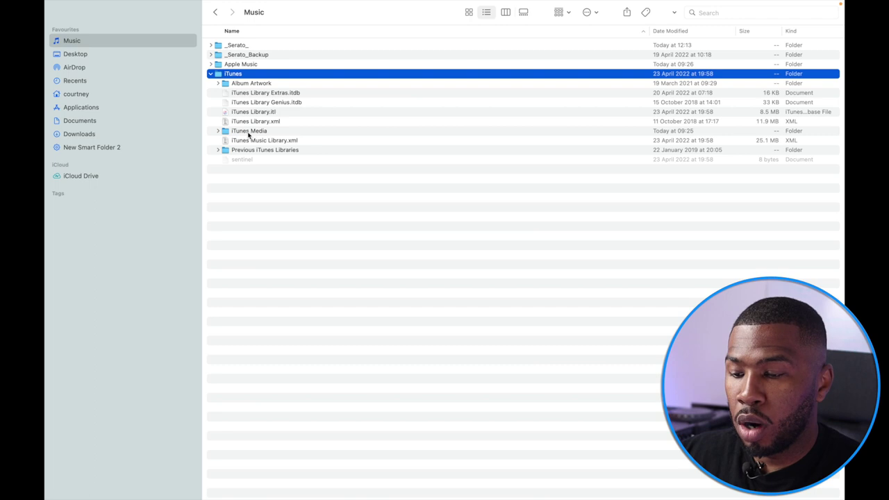
left_click(248, 132)
left_click(218, 132)
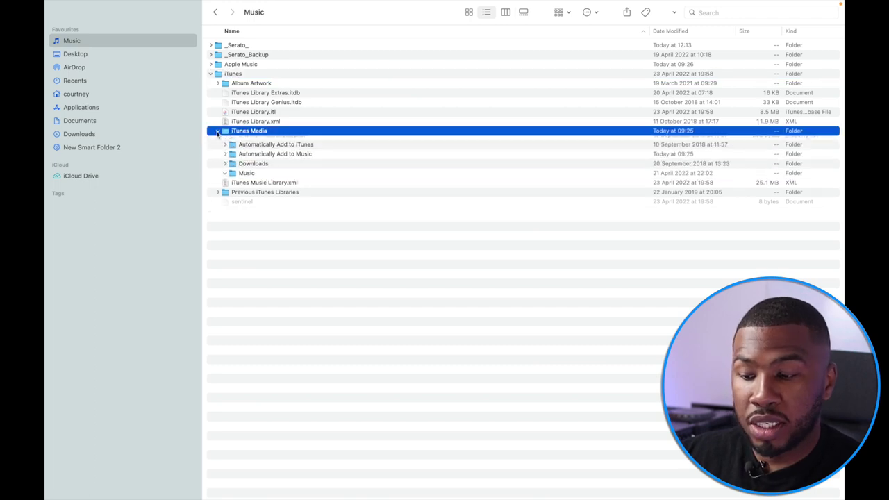
left_click(218, 131)
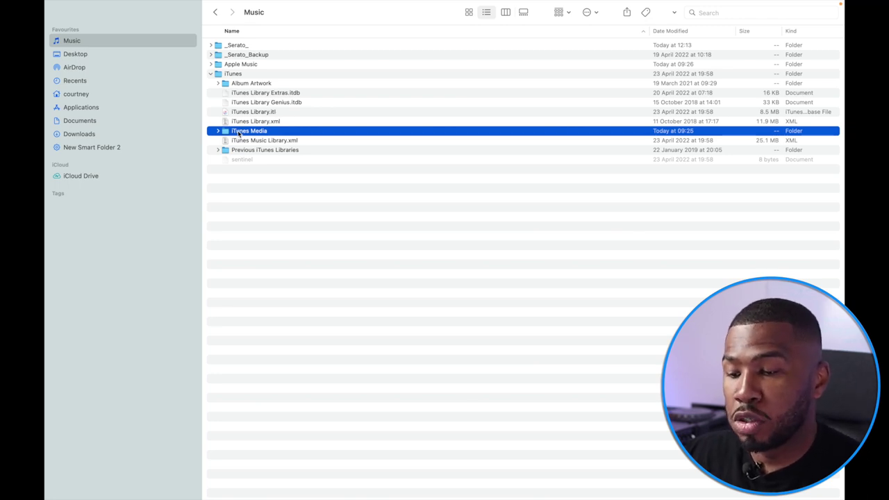
left_click_drag(255, 132, 269, 214)
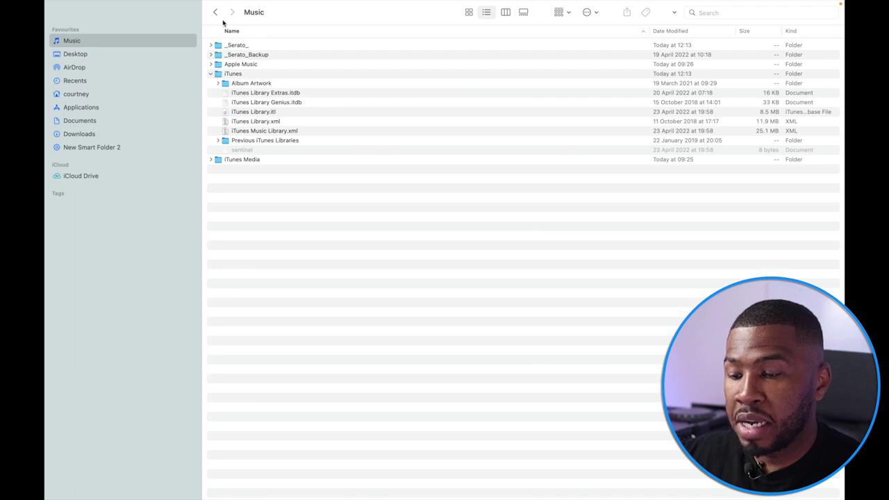
Step: Rename the moved iTunes Media folder to 'Itunes Music Folder'
left_click(210, 74)
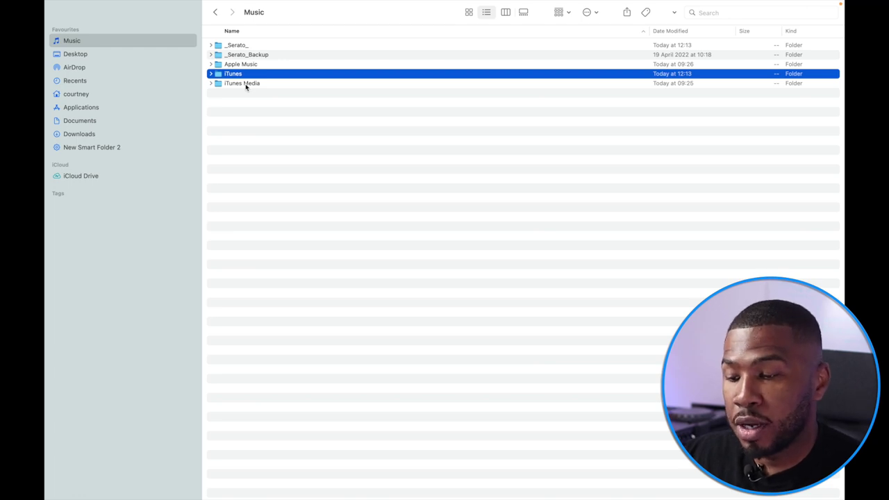
left_click(246, 84)
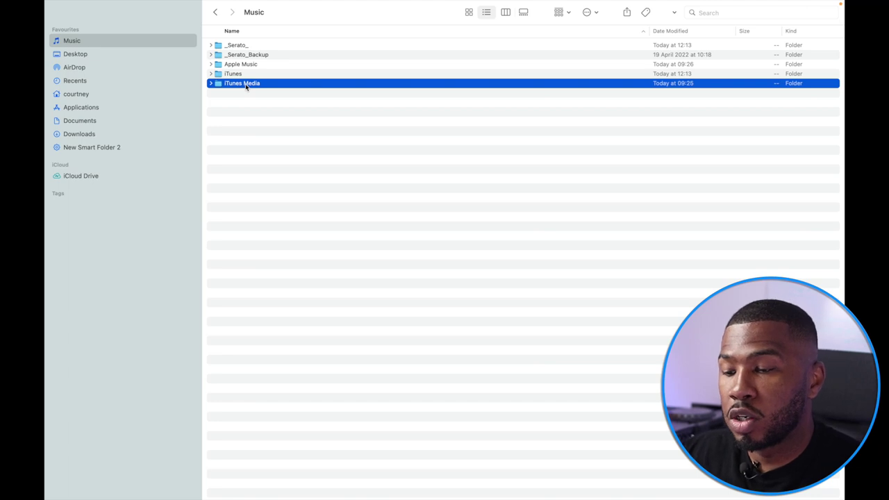
key("Return")
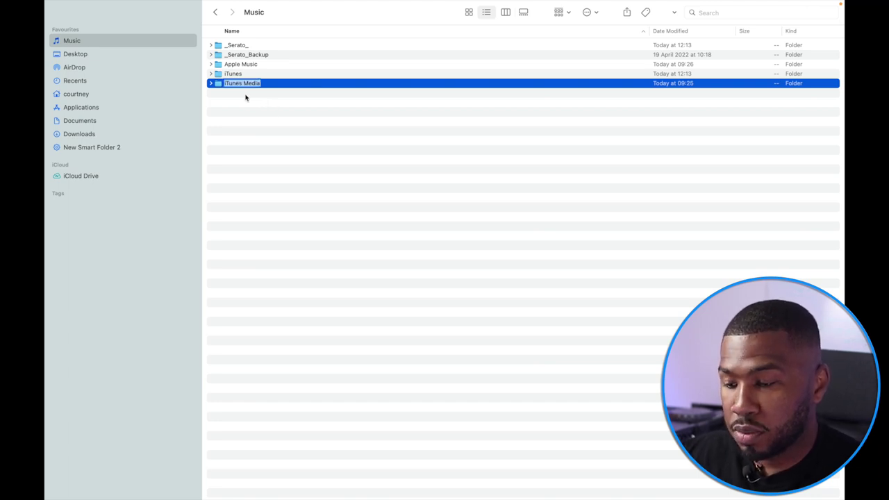
type("Itunes Musi")
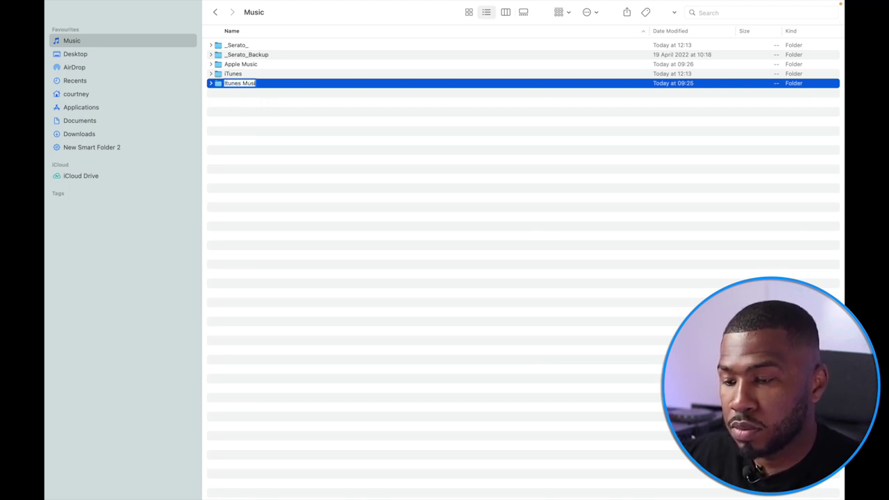
type("c DFolder")
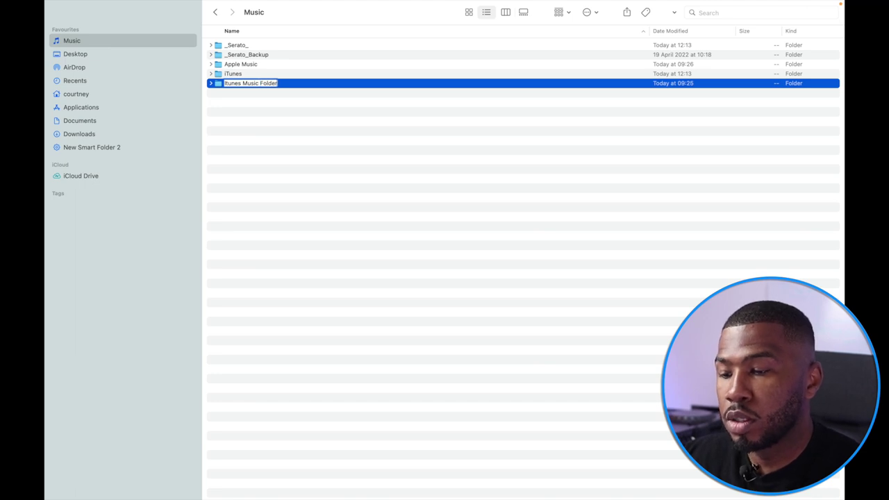
key("Return")
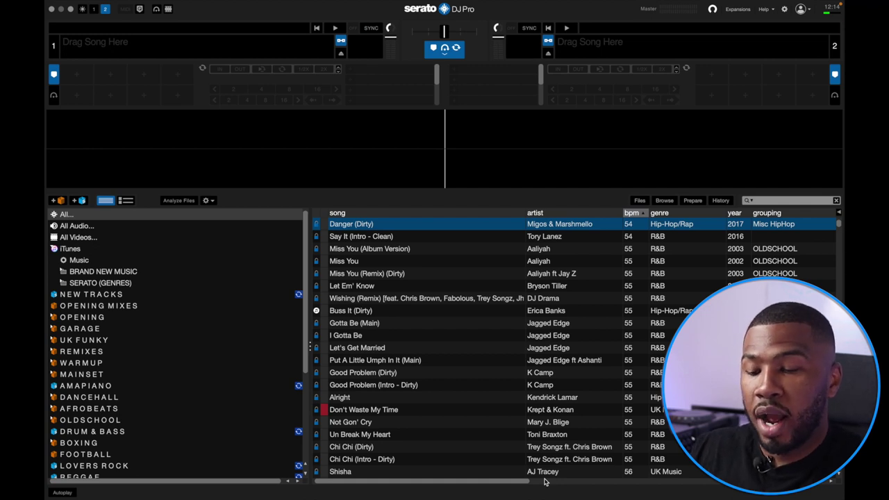
Step: Load Let's Get Married onto deck 1 and Don't Waste My Time onto deck 2
scroll(437, 362, "down", 1)
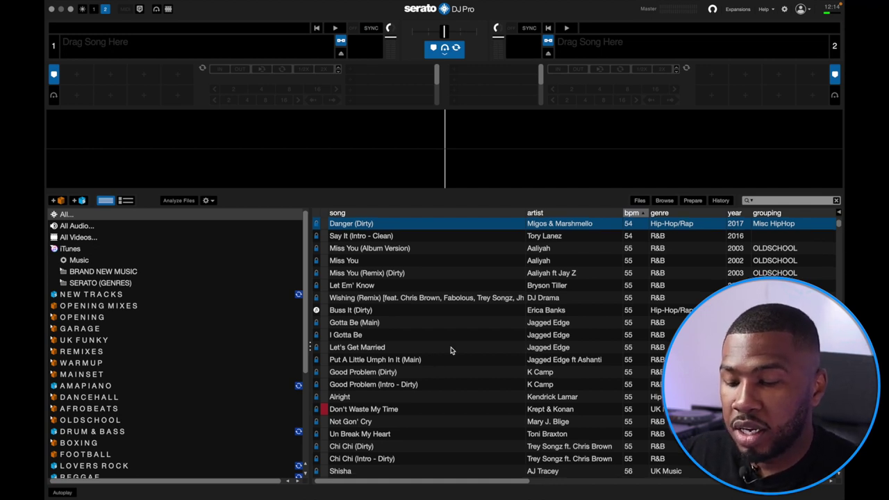
left_click(450, 350)
left_click_drag(450, 350, 290, 66)
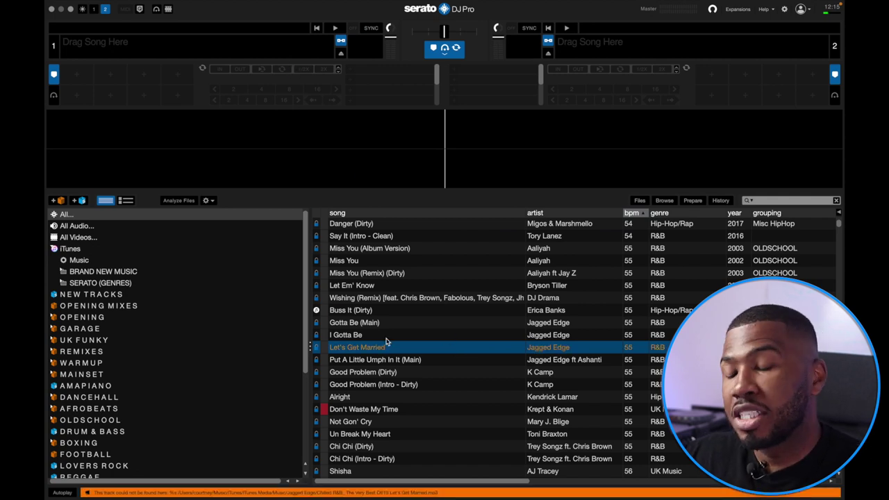
scroll(399, 389, "down", 1)
left_click(393, 400)
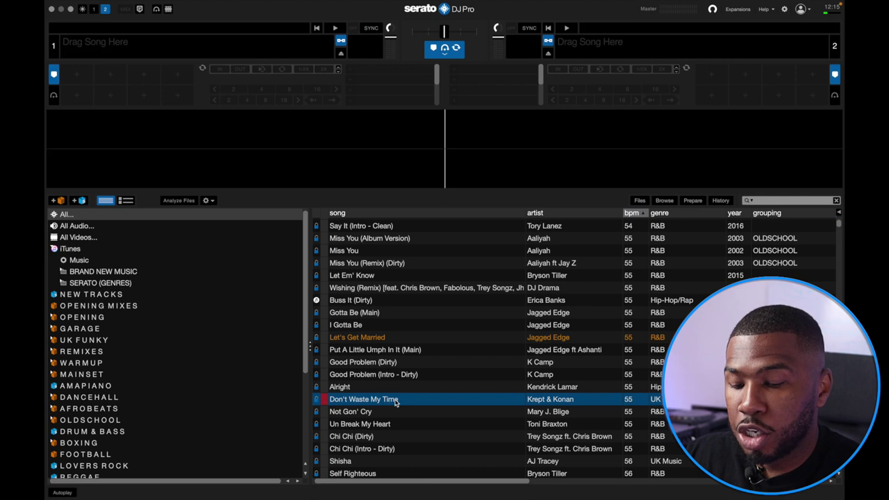
left_click_drag(395, 402, 569, 29)
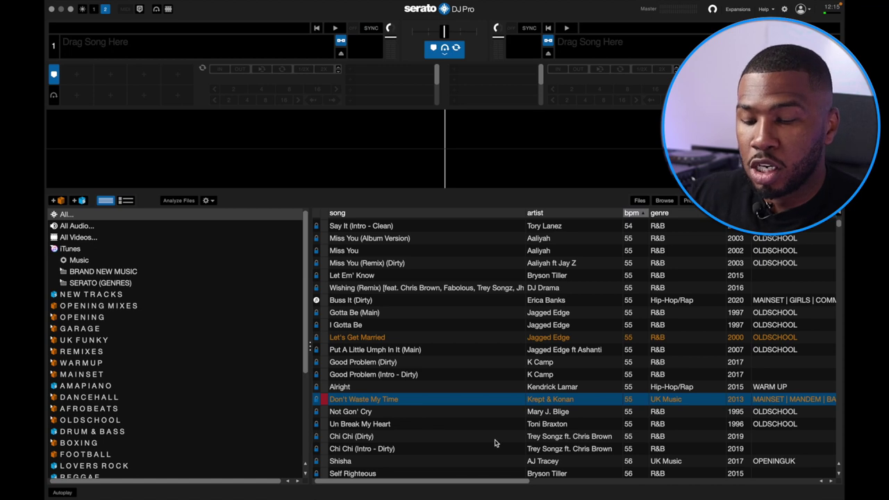
Step: Move the location column next to the length column
scroll(495, 430, "right", 10)
scroll(495, 441, "right", 8)
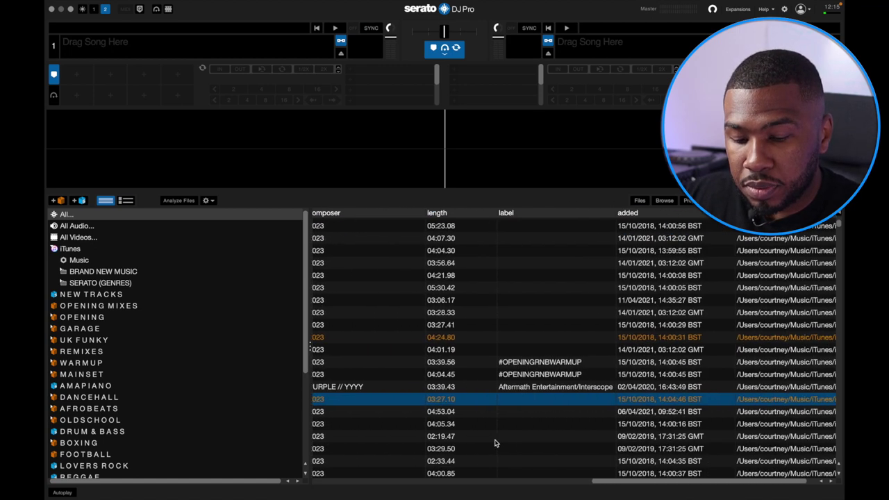
left_click_drag(737, 213, 491, 222)
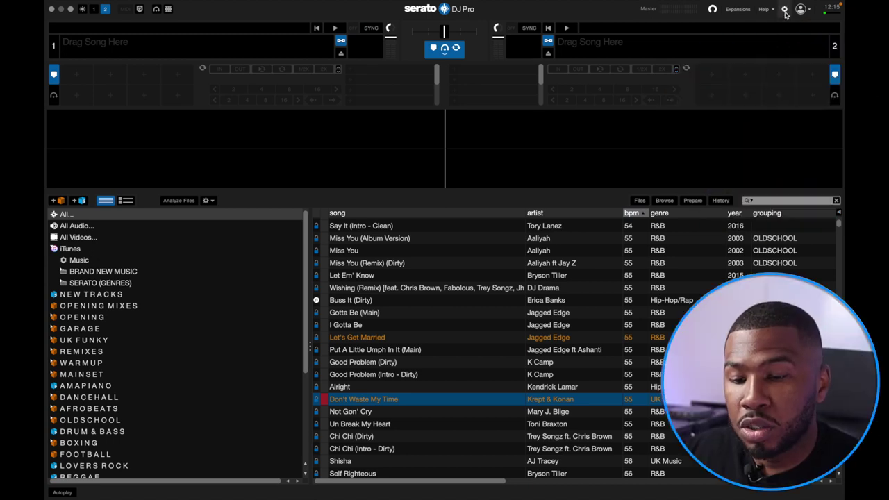
Step: Uncheck Show iTunes Library in the Library + Display settings and close the settings
left_click(785, 12)
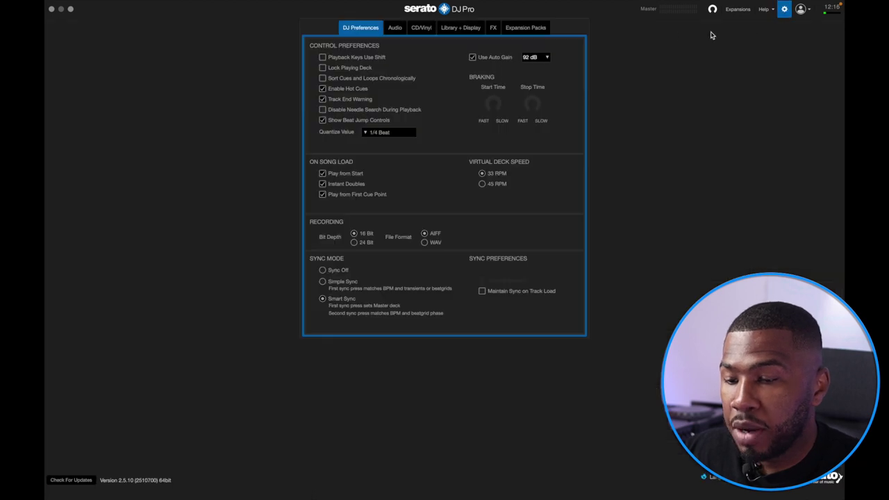
left_click(471, 31)
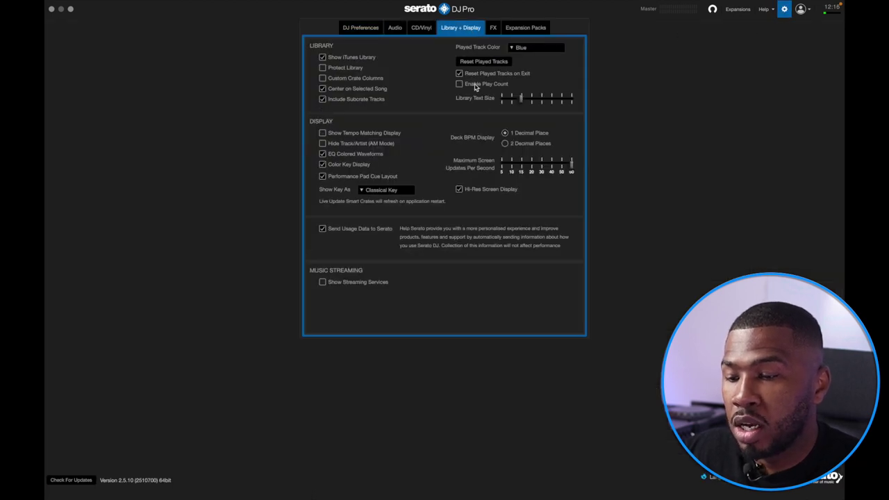
left_click(322, 58)
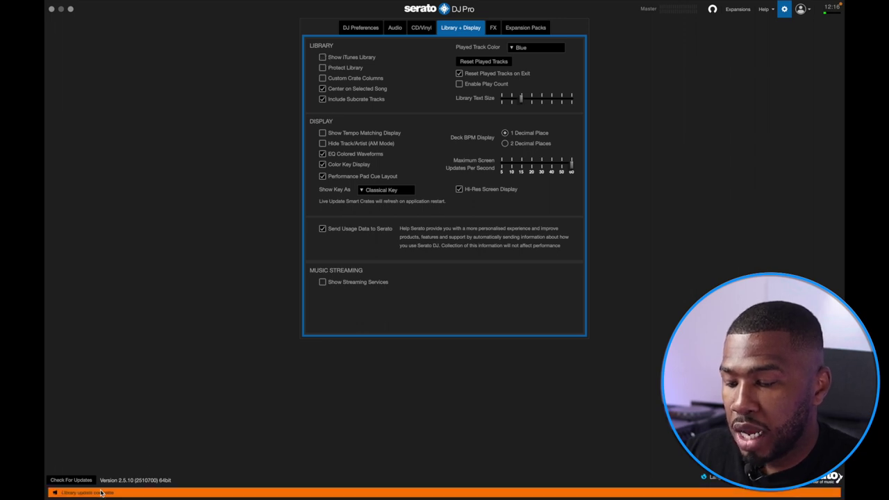
left_click(782, 15)
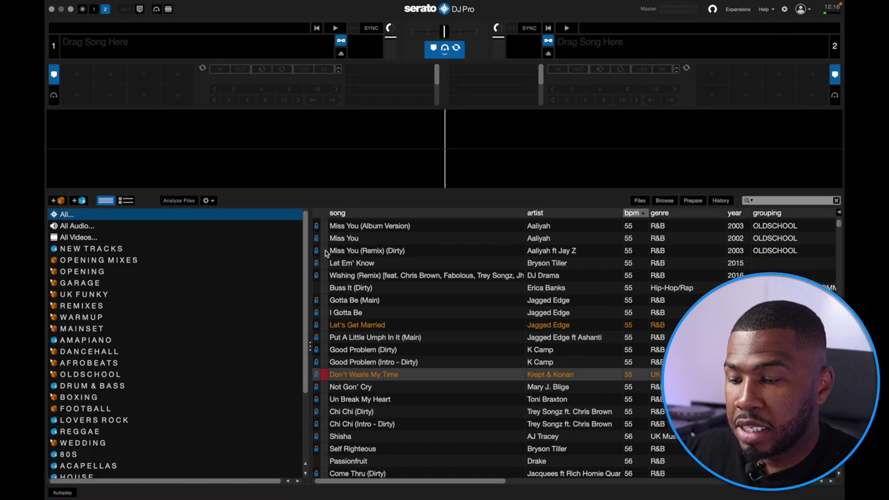